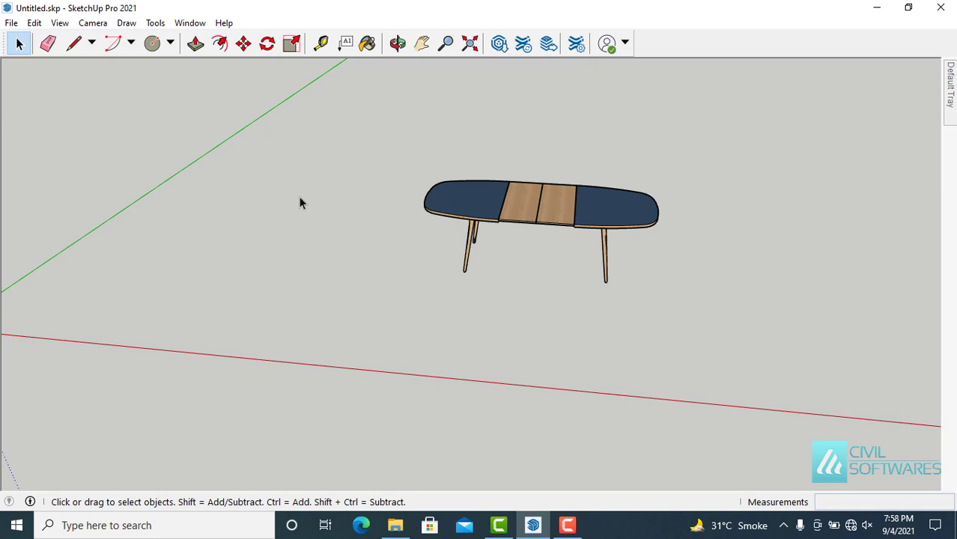
Step: Try moving the table farther left along the red axis, then undo the move
left_click(444, 196)
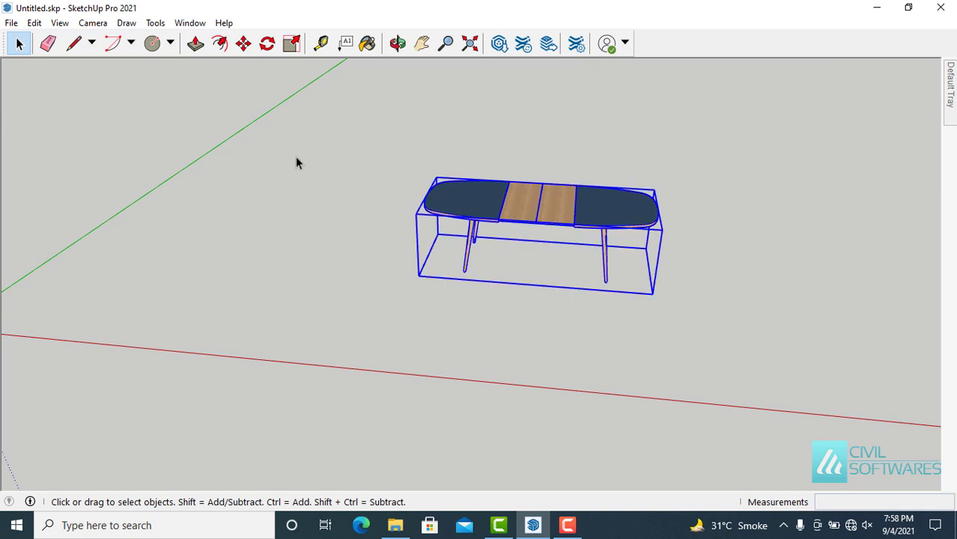
left_click(243, 45)
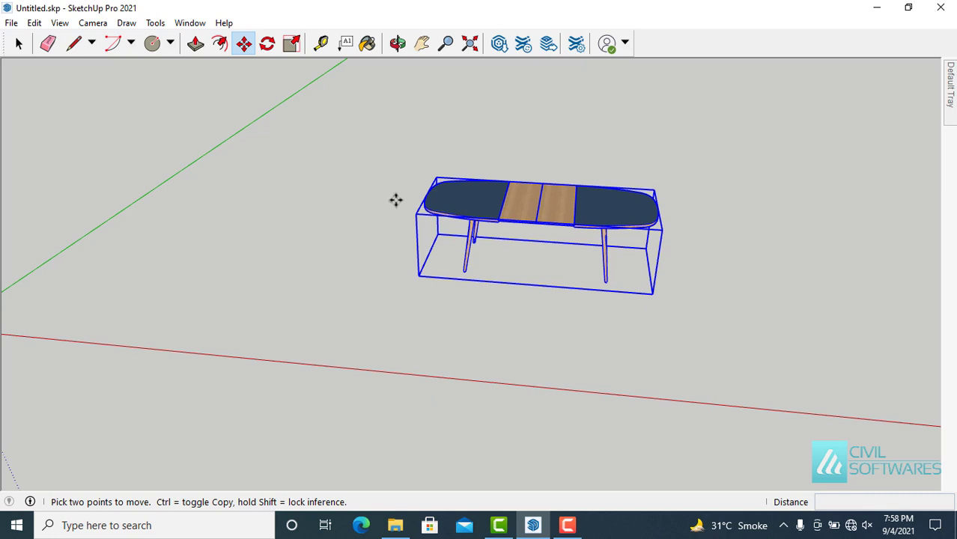
left_click(476, 201)
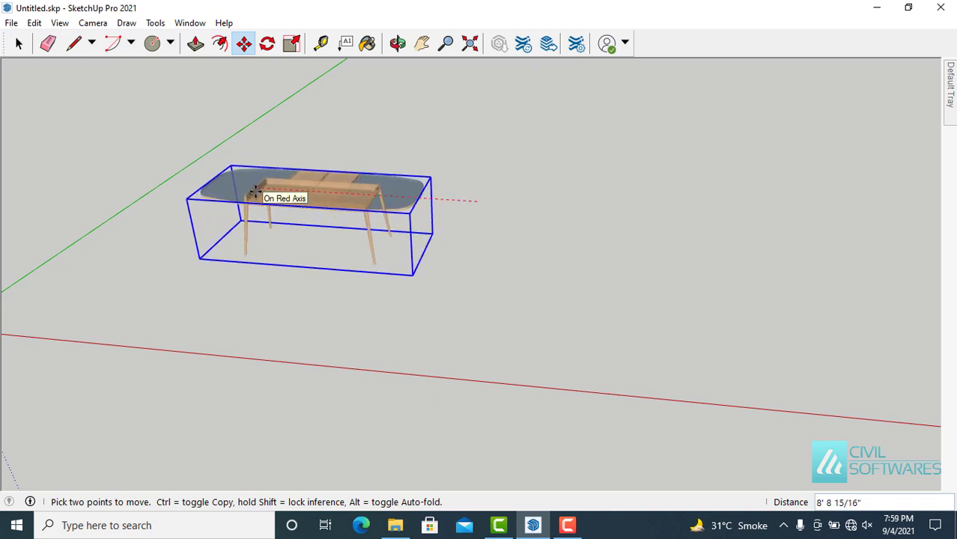
left_click(256, 194)
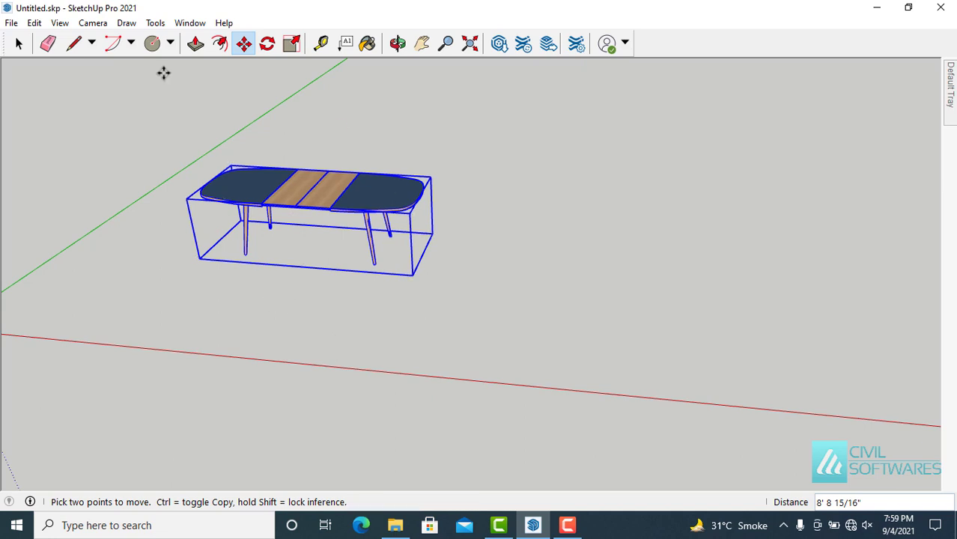
left_click(31, 24)
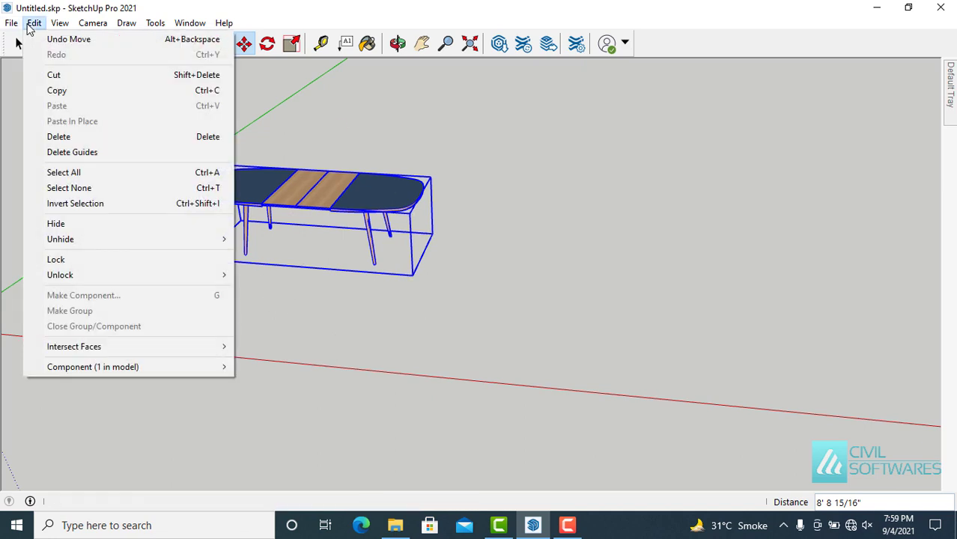
left_click(48, 41)
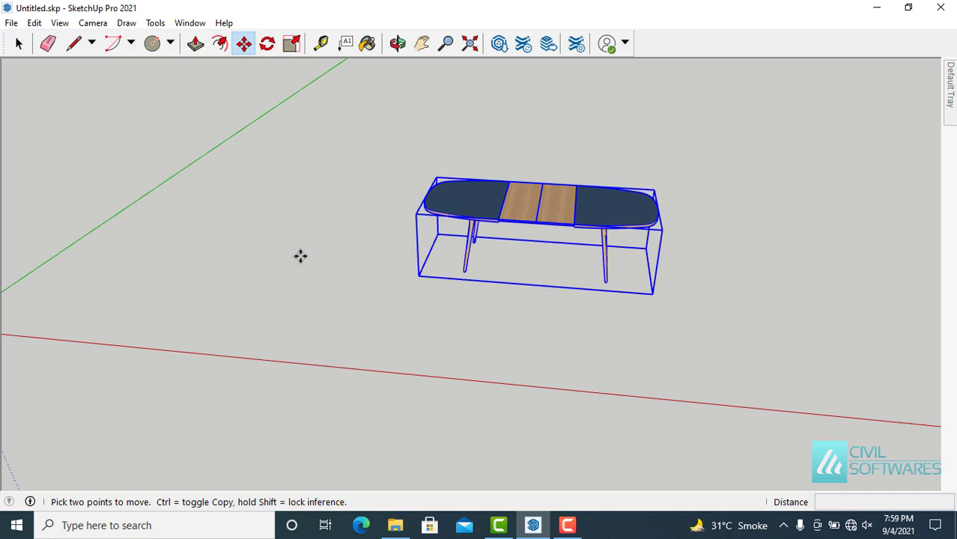
key("space")
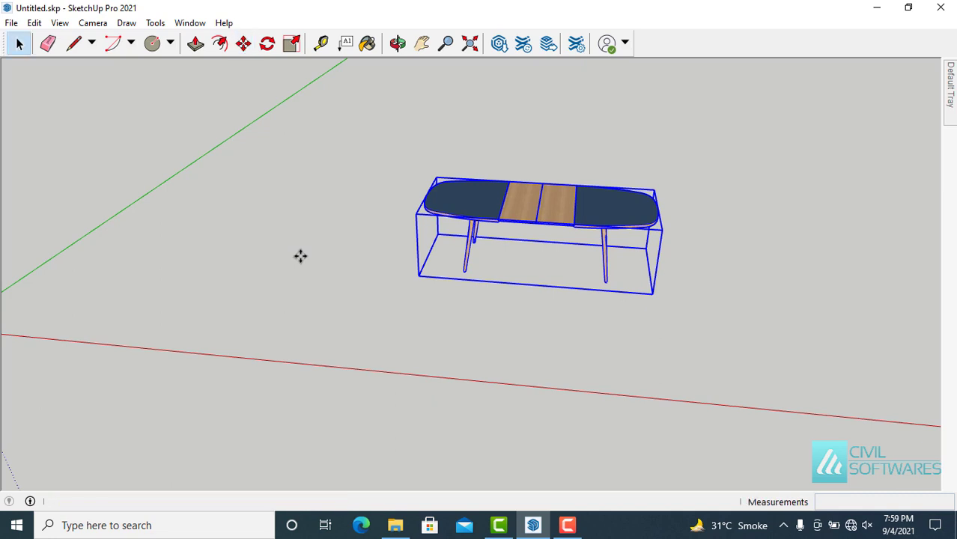
left_click(302, 262)
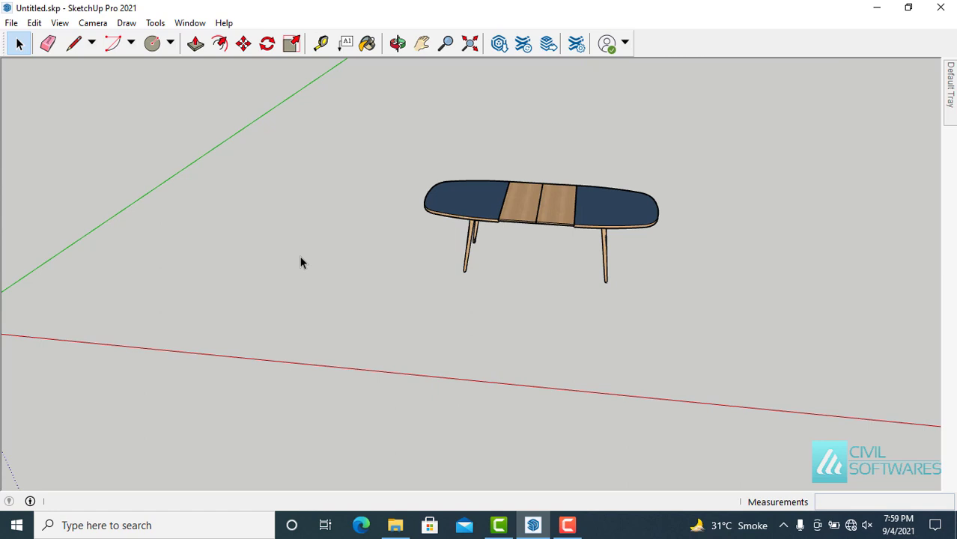
Step: Try moving the table by its origin corner to the right, then undo it back to centre
left_click(474, 202)
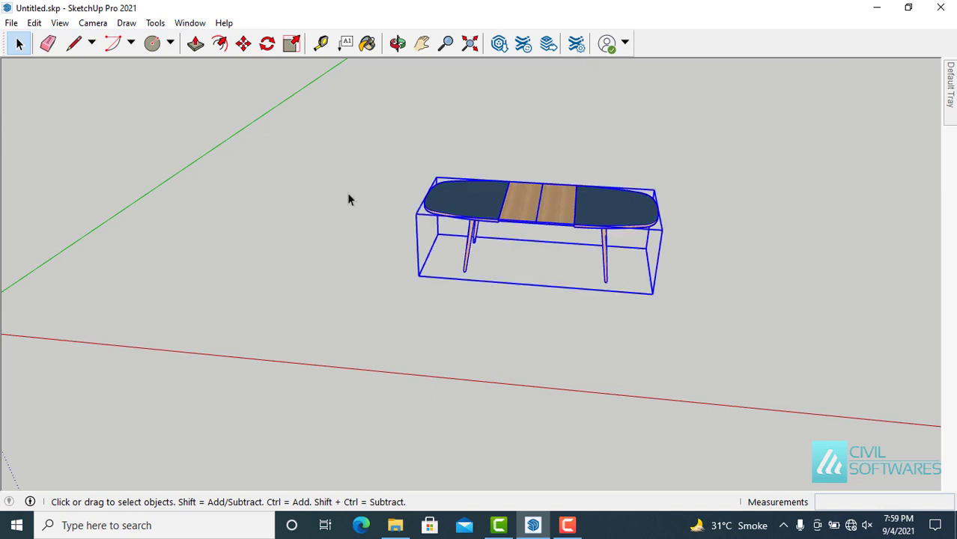
left_click(244, 44)
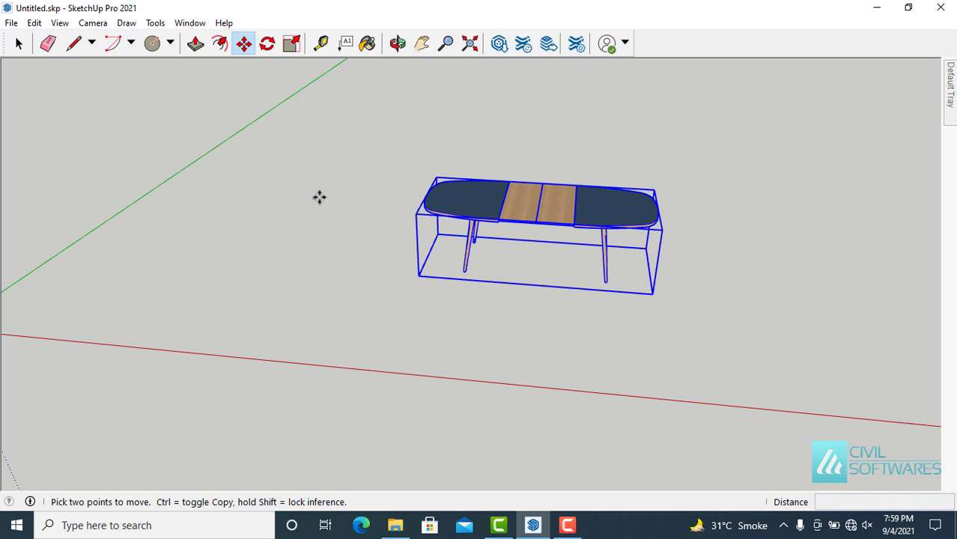
left_click(417, 274)
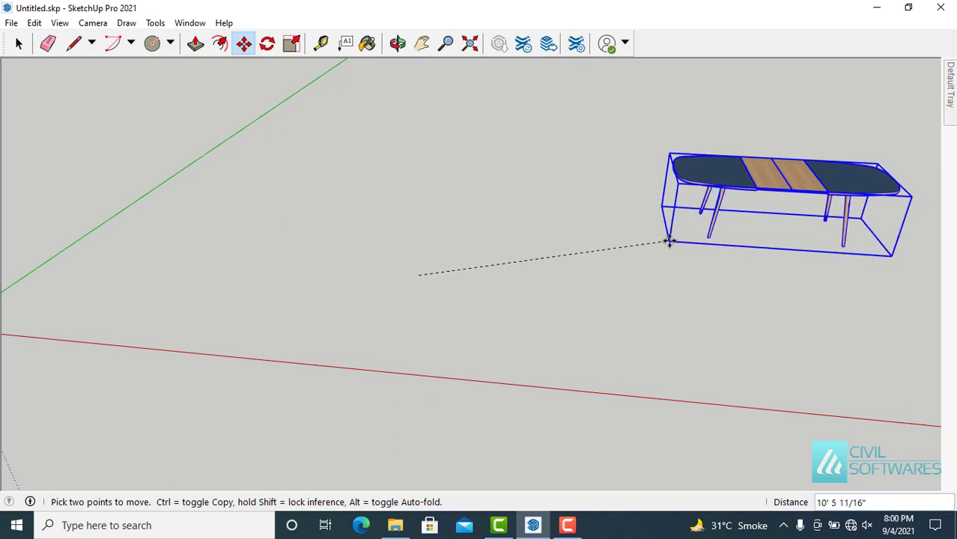
left_click(668, 241)
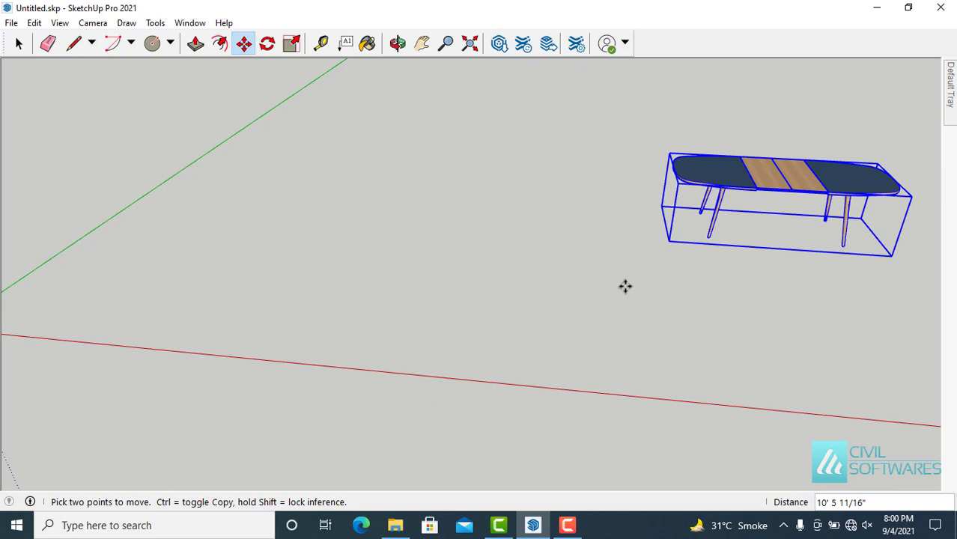
key("Escape")
key("ctrl+z")
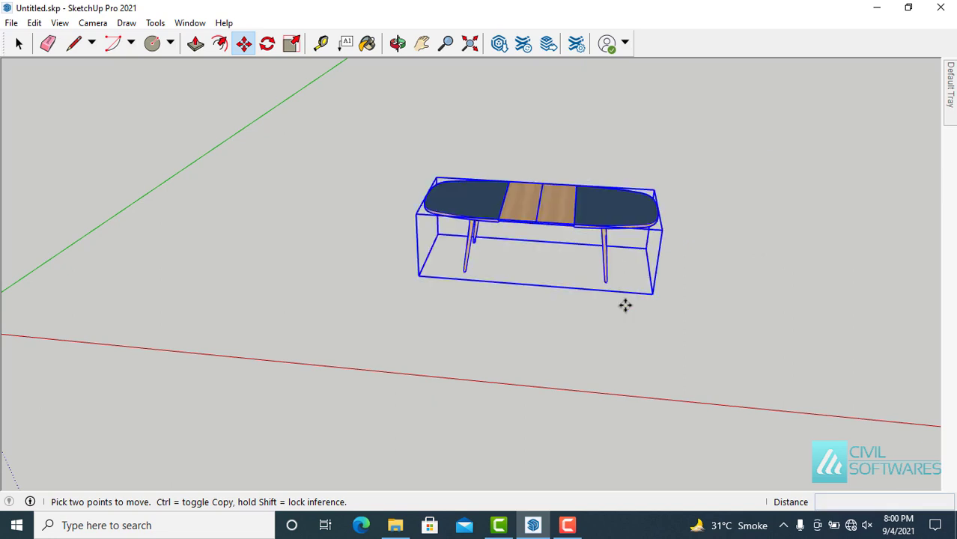
key("space")
left_click(626, 312)
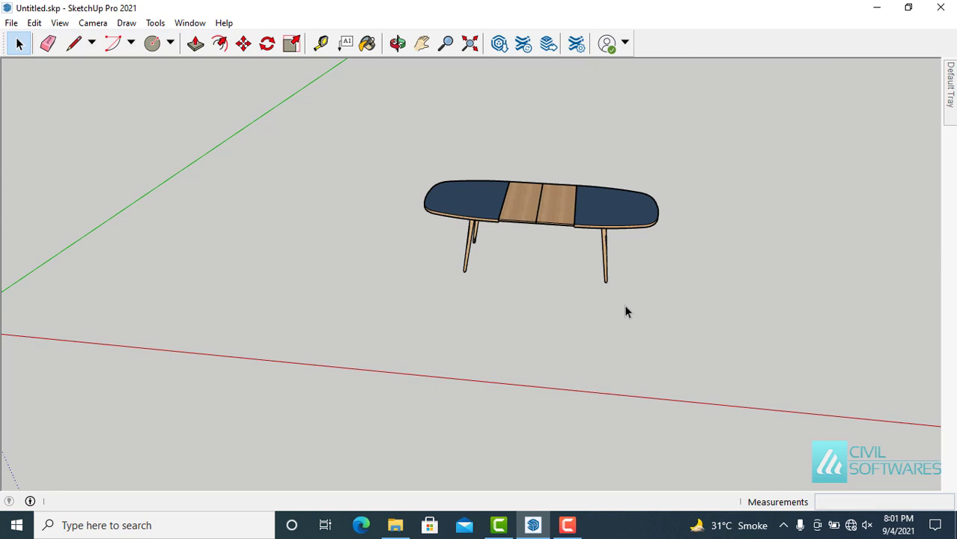
Step: Copy the table with Edit > Copy and paste a duplicate to the left of the original
left_click(463, 206)
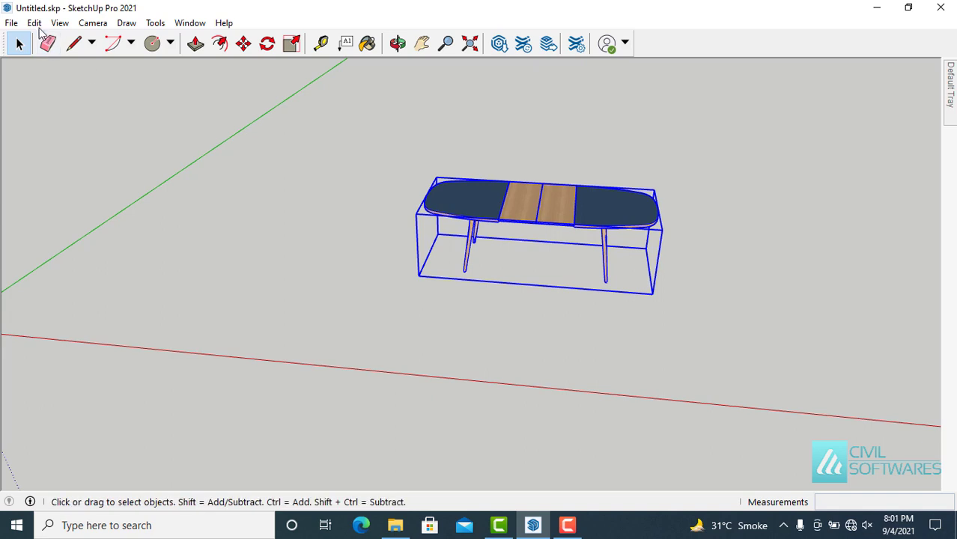
left_click(35, 23)
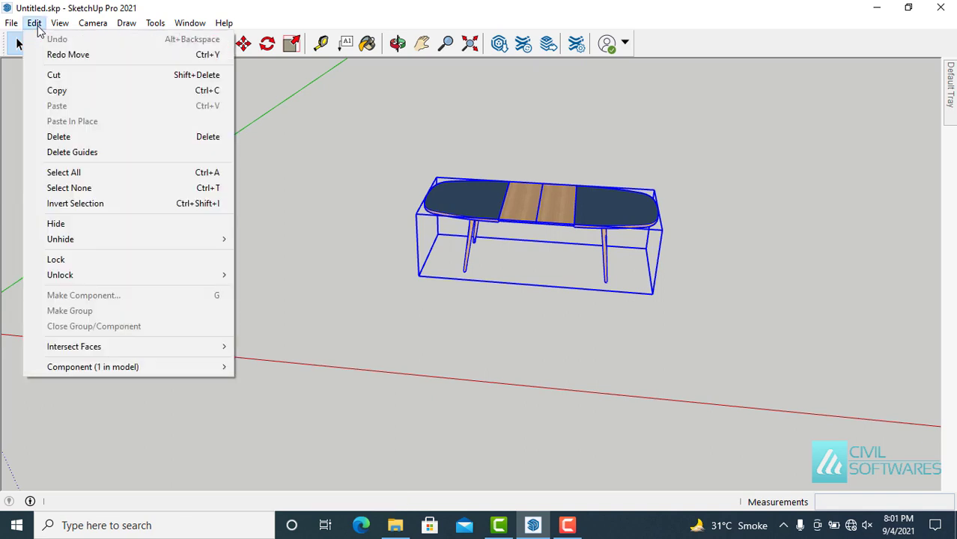
left_click(55, 90)
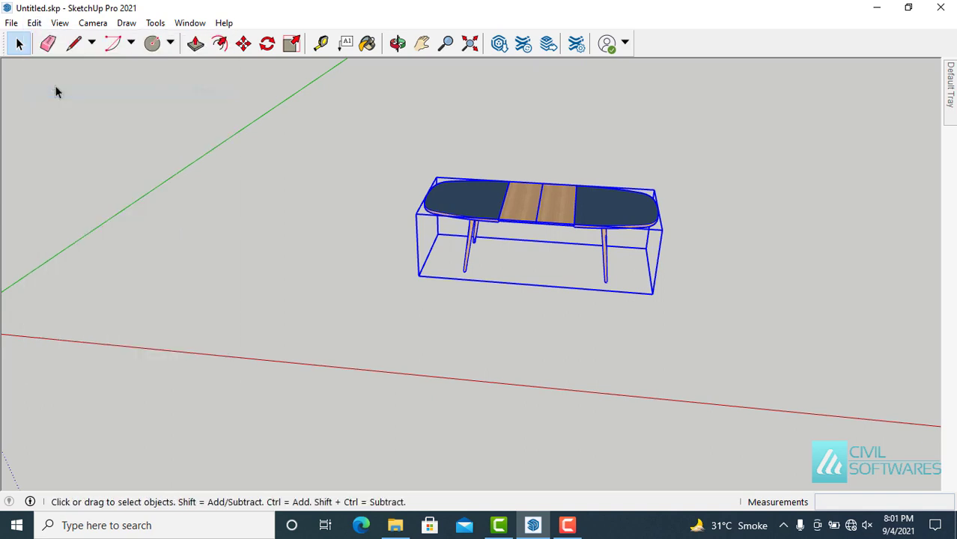
left_click(34, 23)
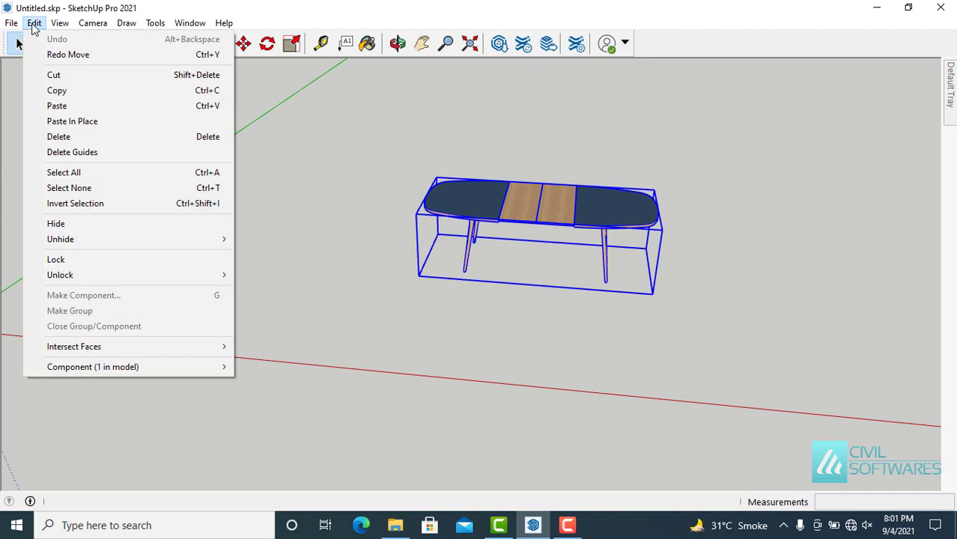
left_click(57, 106)
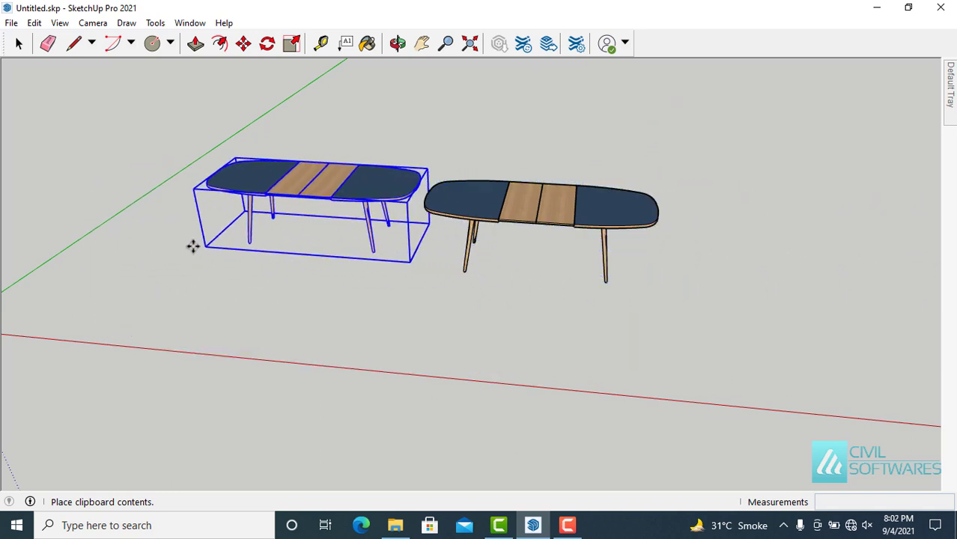
left_click(180, 244)
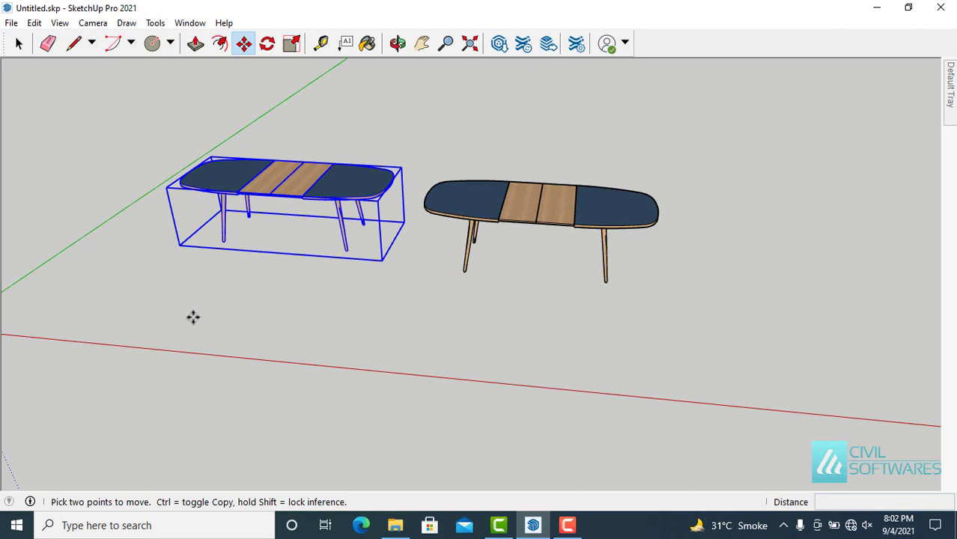
key("space")
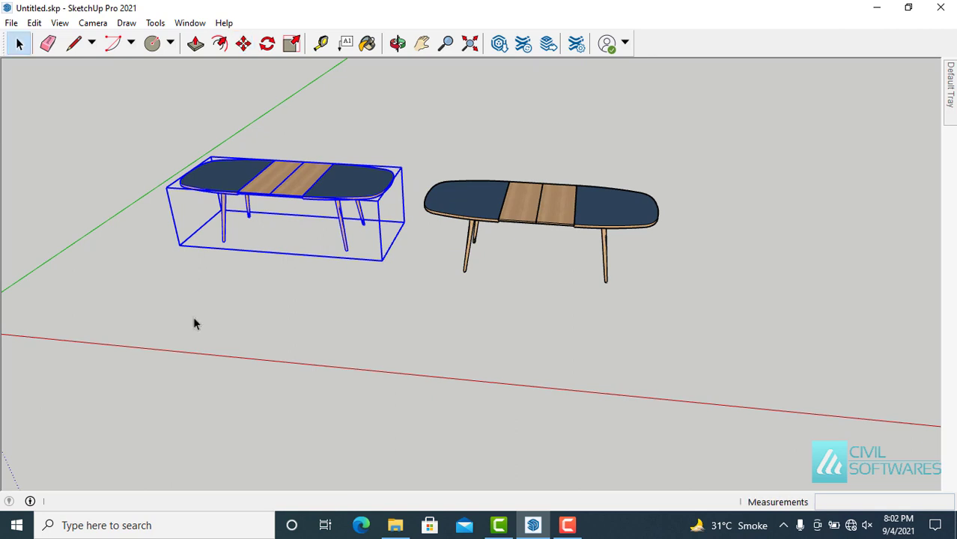
left_click(225, 303)
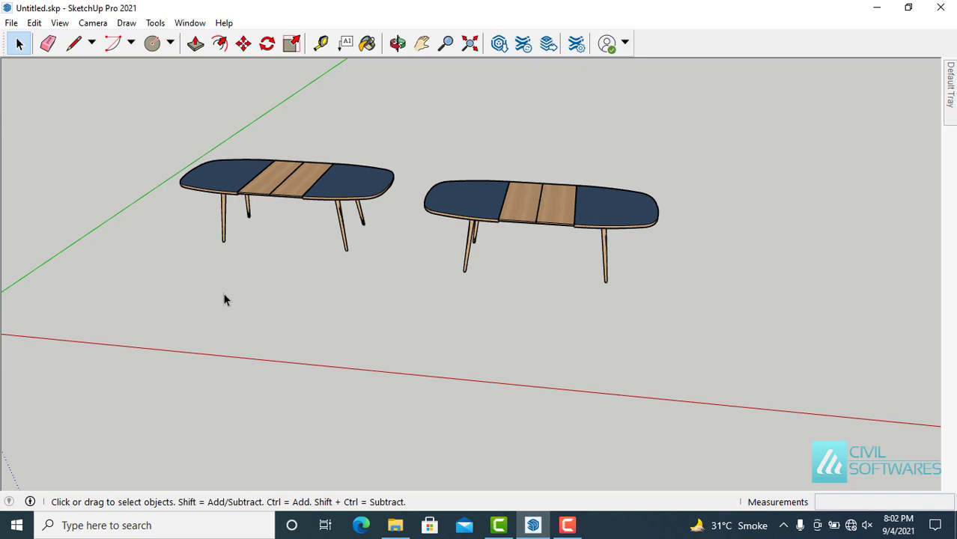
Step: Paste another table copy with Ctrl+V and place it right of the middle table
left_click(222, 189)
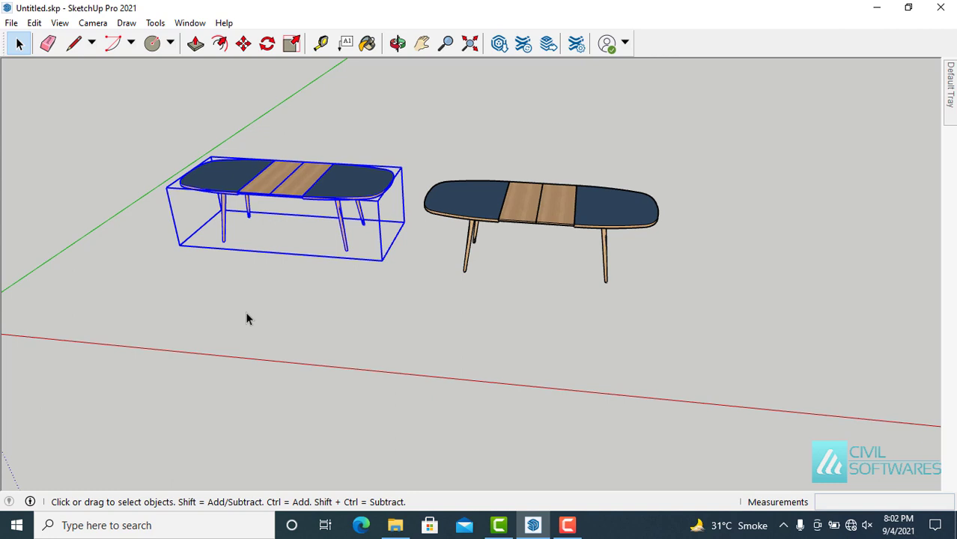
key("ctrl+v")
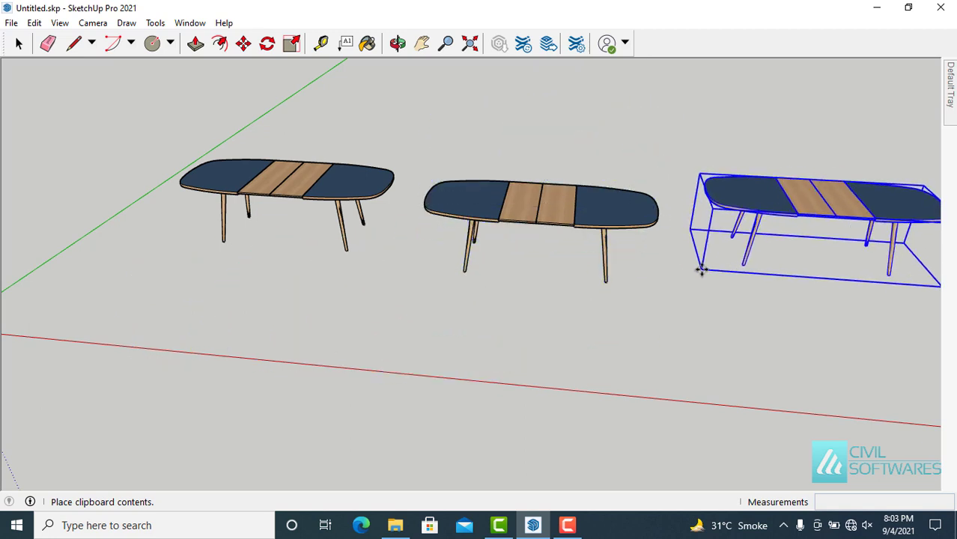
left_click(697, 277)
key("m")
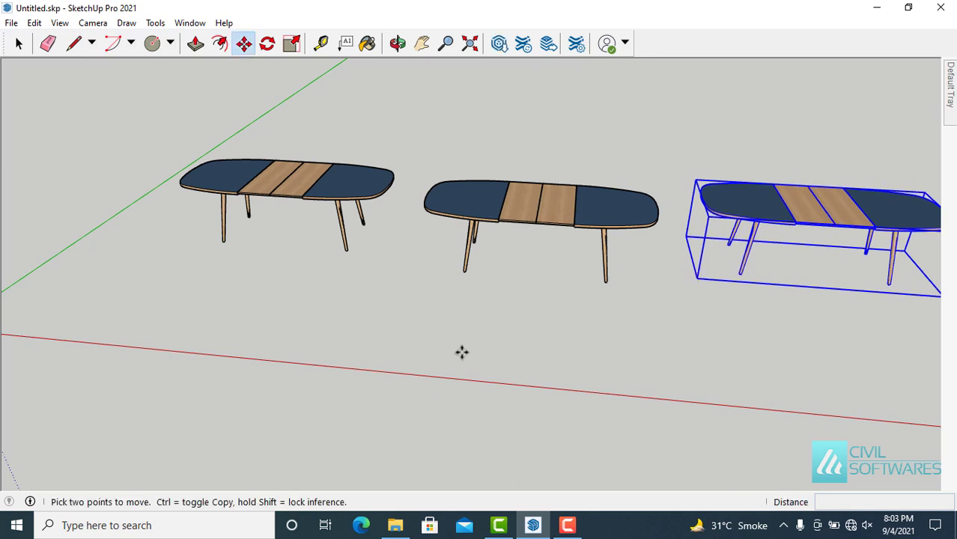
key("space")
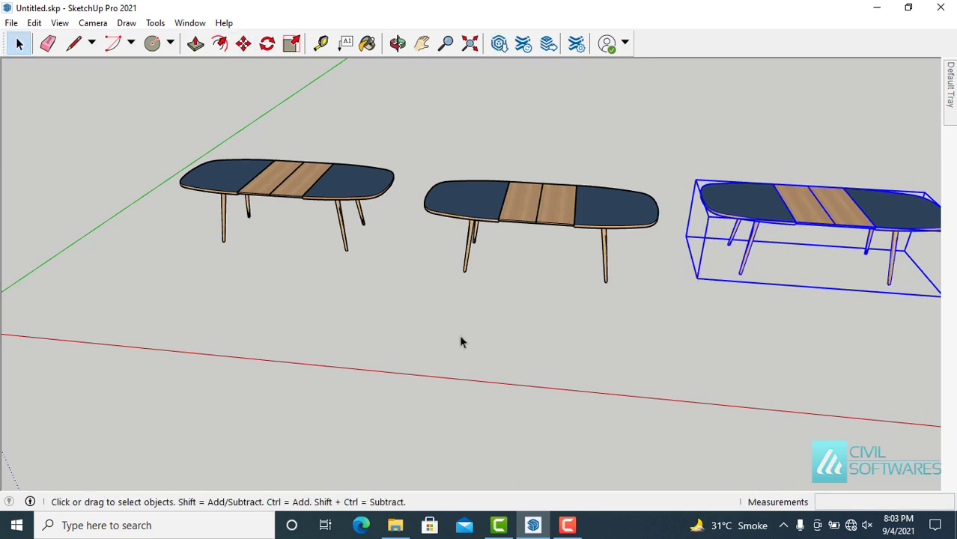
left_click(458, 337)
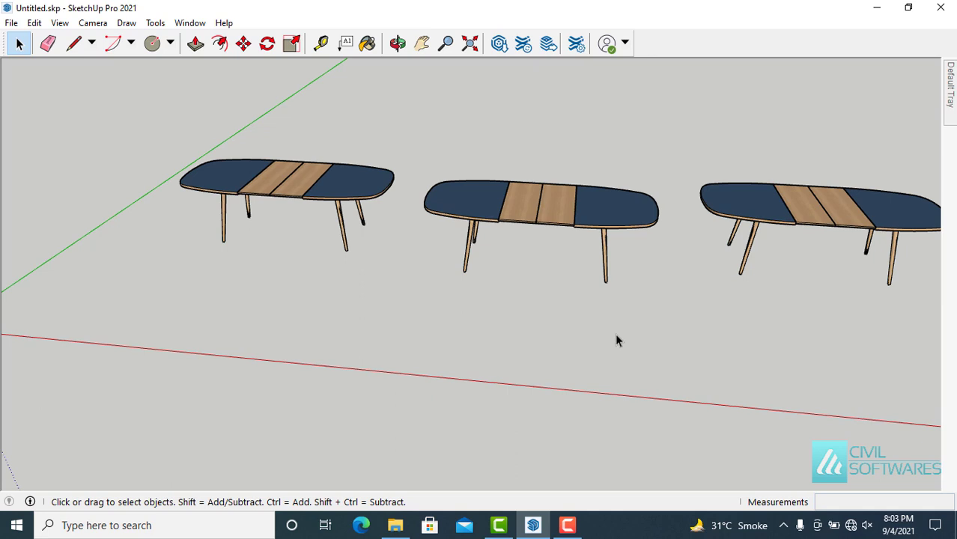
Step: Delete the right and left table copies, then select the remaining original table
left_click(746, 206)
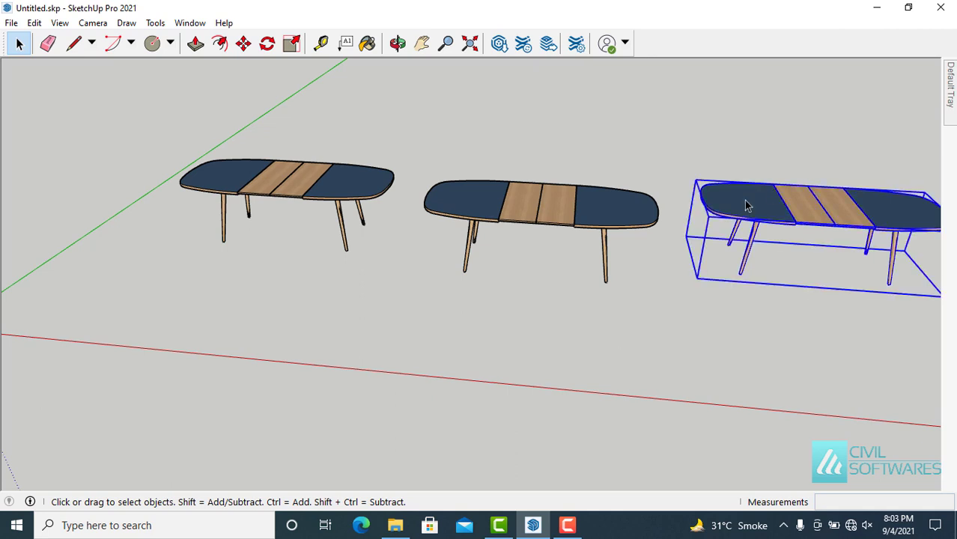
key("Delete")
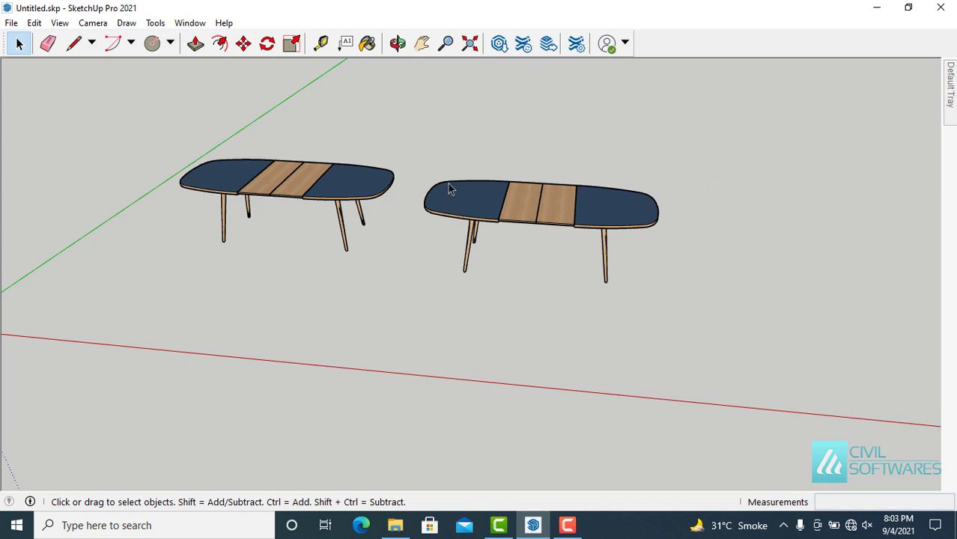
left_click(356, 186)
key("Delete")
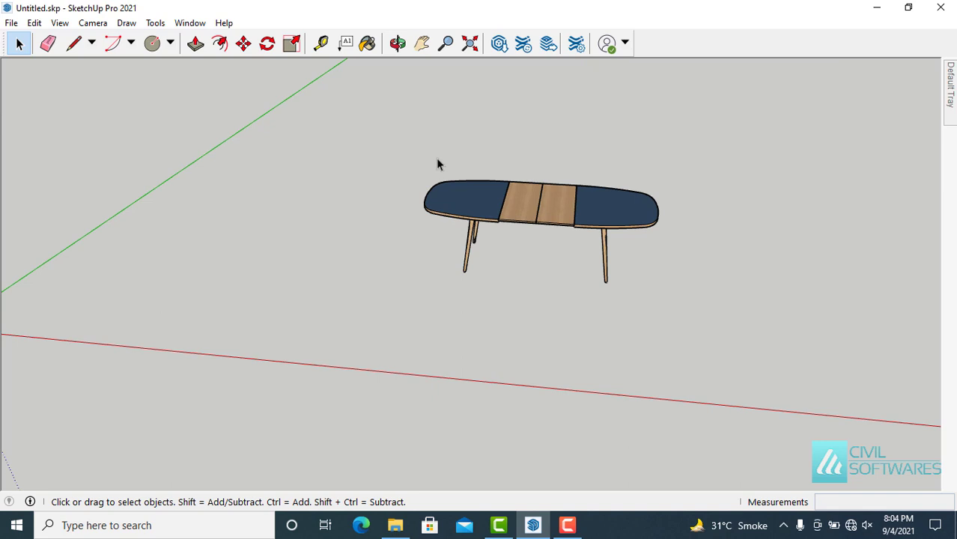
left_click(462, 198)
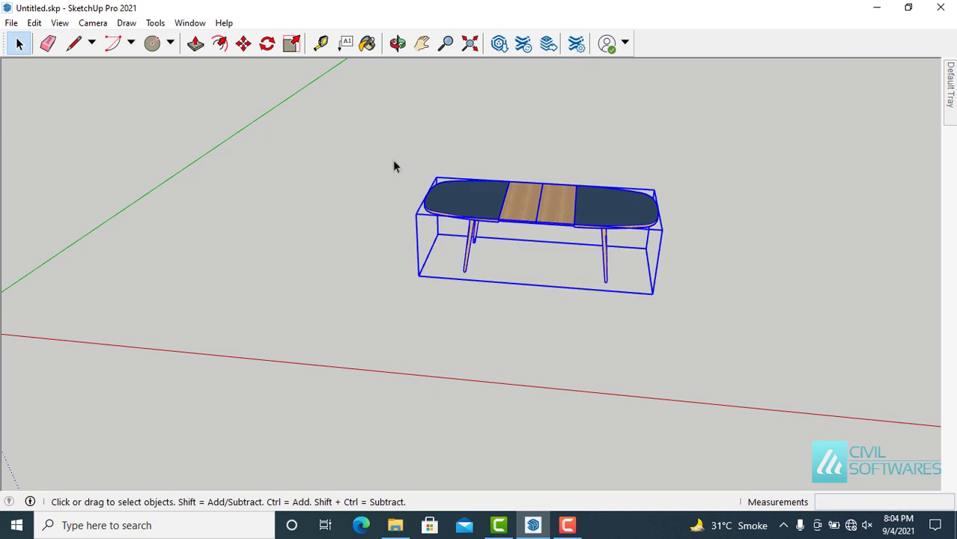
Step: Move-copy the table from its corner along the green axis and enter 4x for four copies
left_click(244, 44)
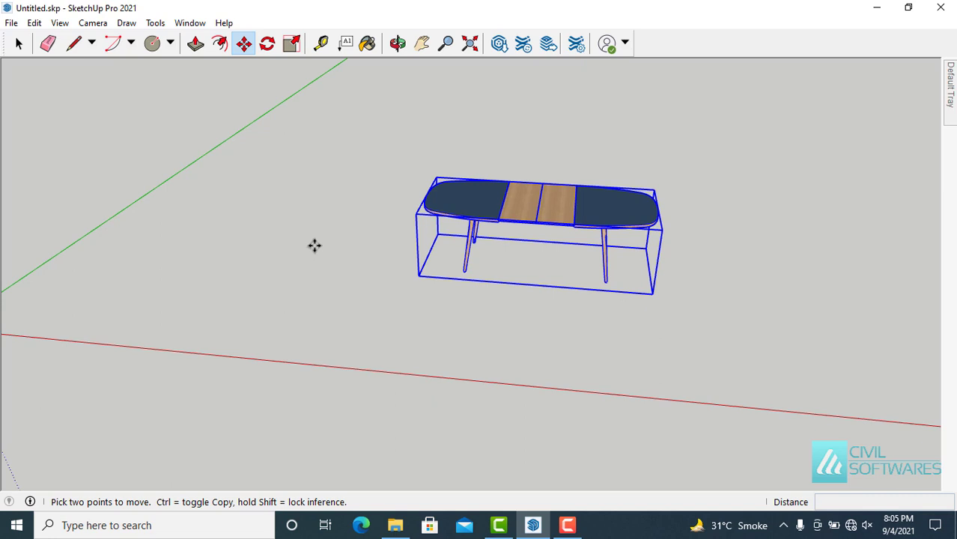
key("ctrl")
left_click(418, 276)
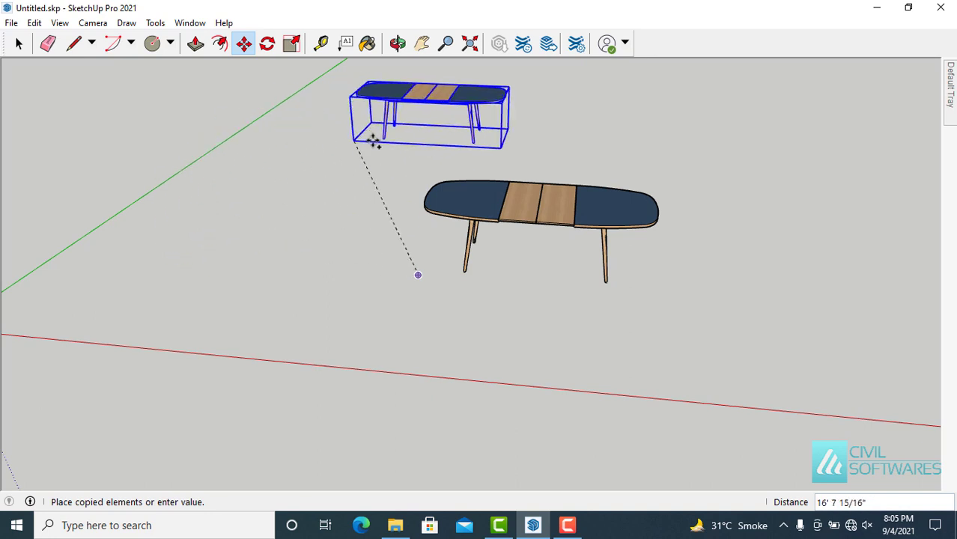
left_click(465, 168)
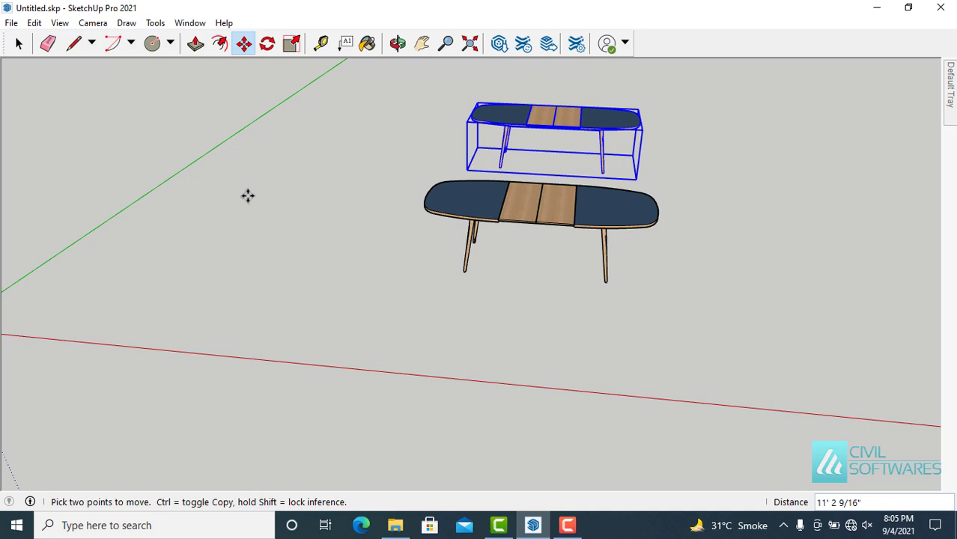
type("4x")
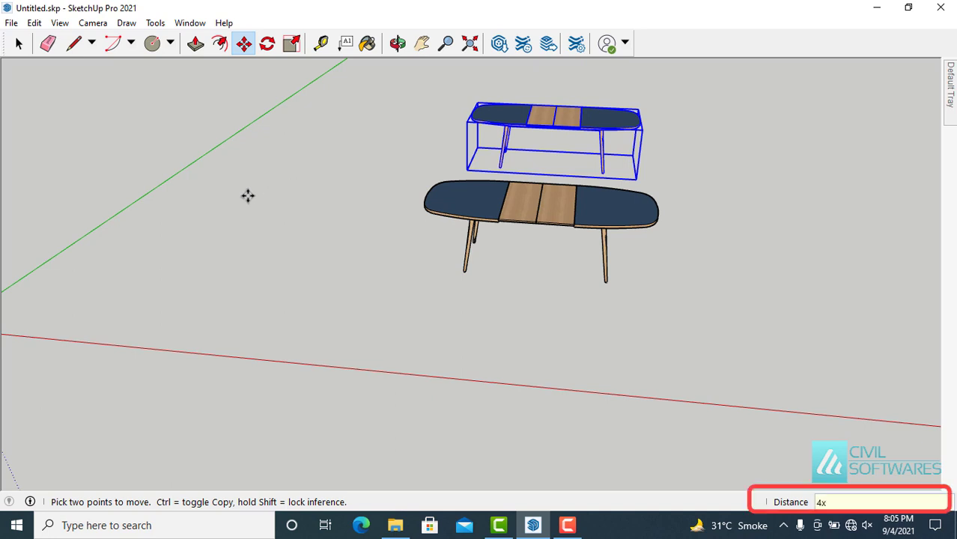
key("Return")
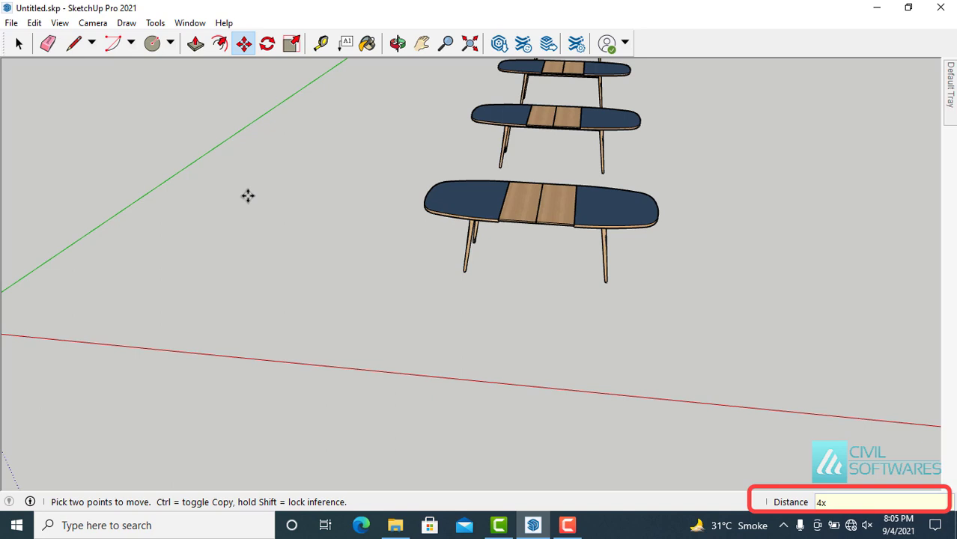
Step: Zoom out and change the array count to 8x
scroll(247, 196, "down", 6)
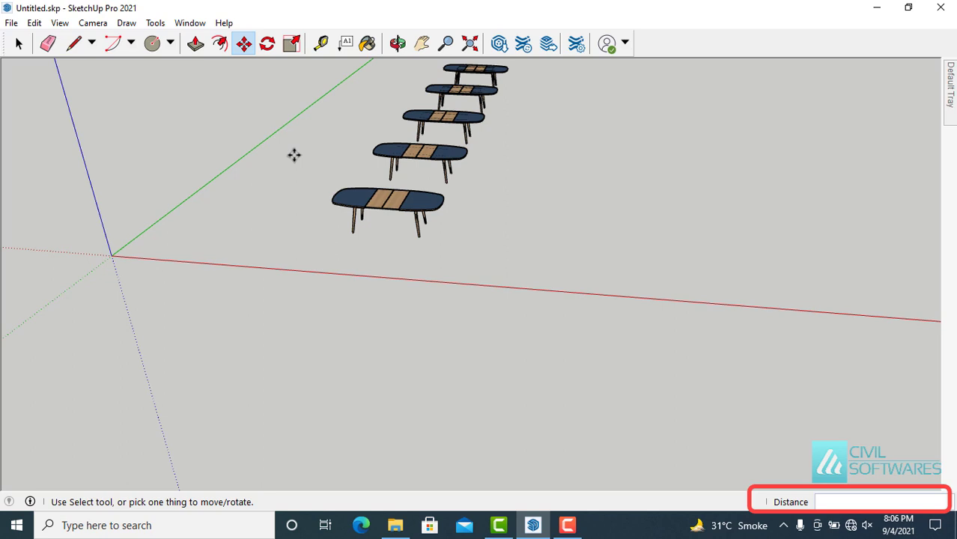
type("8x")
key("Return")
Step: Orbit the view so the row of tables runs across the screen
scroll(296, 158, "down", 3)
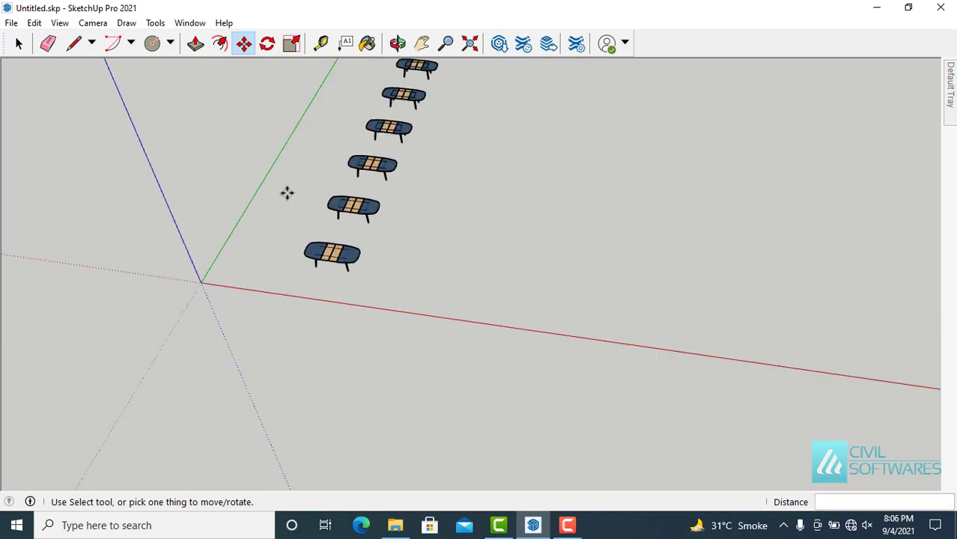
middle_click_drag(286, 194, 325, 95)
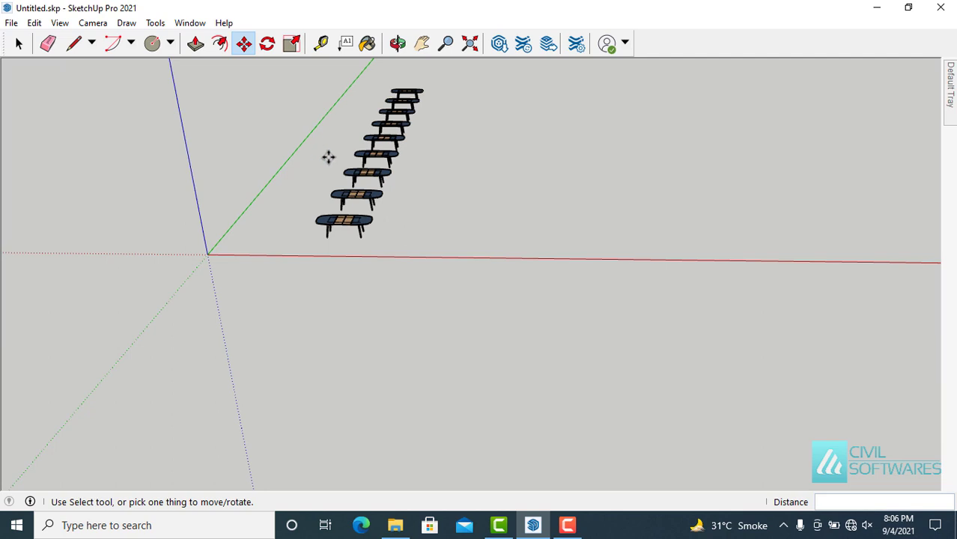
middle_click_drag(453, 156, 146, 168)
key("m")
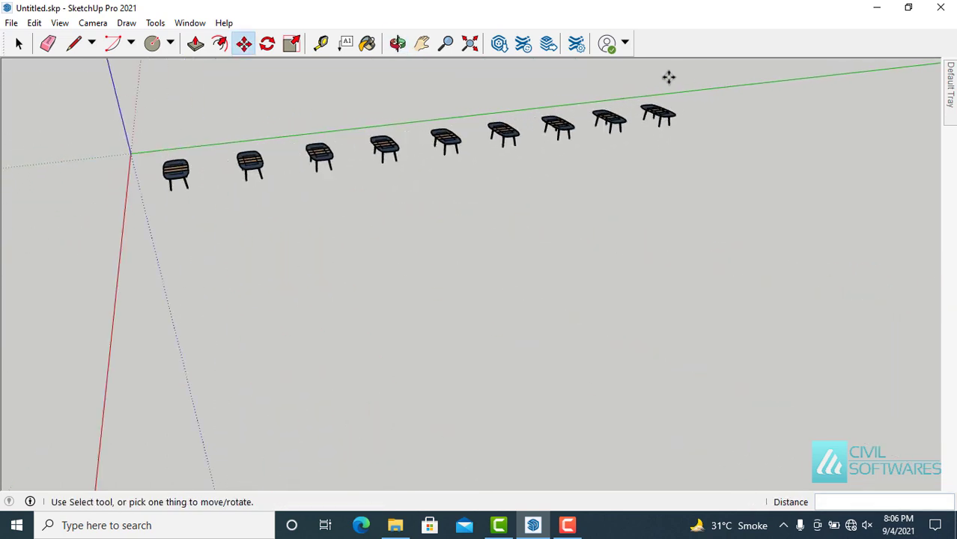
middle_click_drag(669, 77, 374, 149)
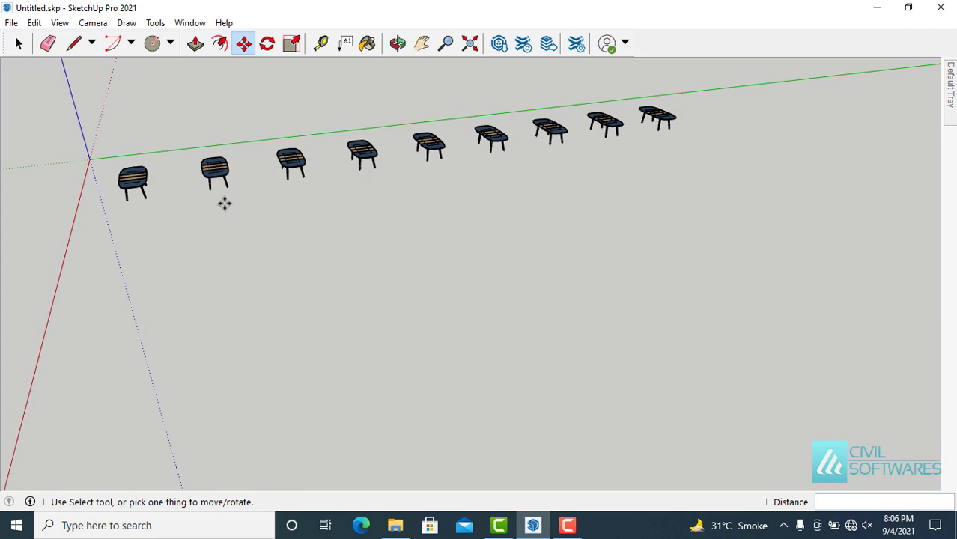
Step: Undo the eight-copy table array and reorient the view around the table
left_click(35, 24)
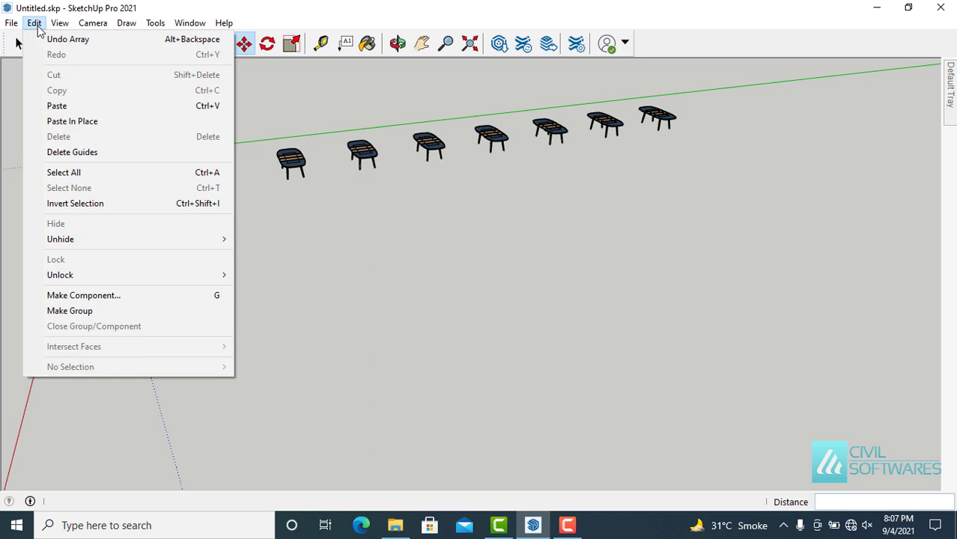
left_click(60, 39)
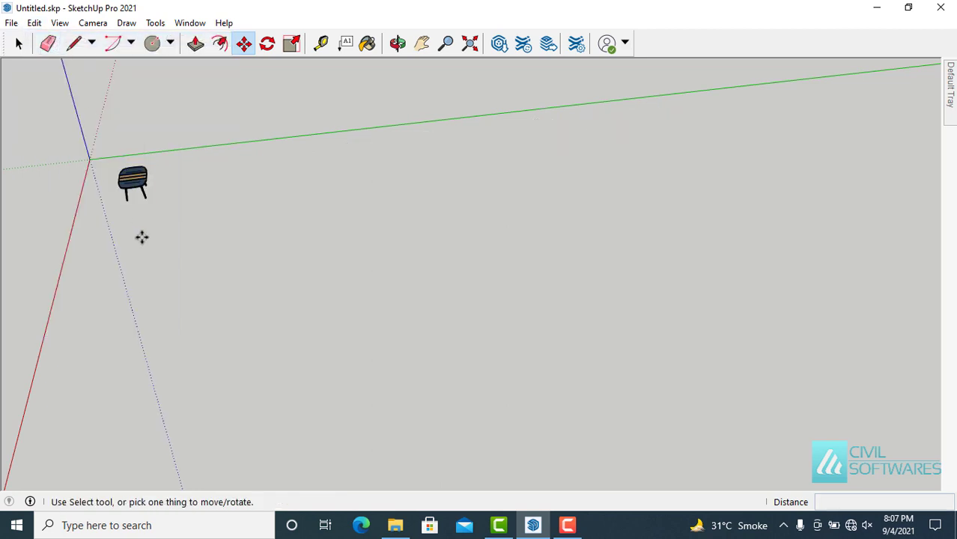
middle_click_drag(141, 237, 483, 202)
middle_click_drag(122, 319, 143, 306)
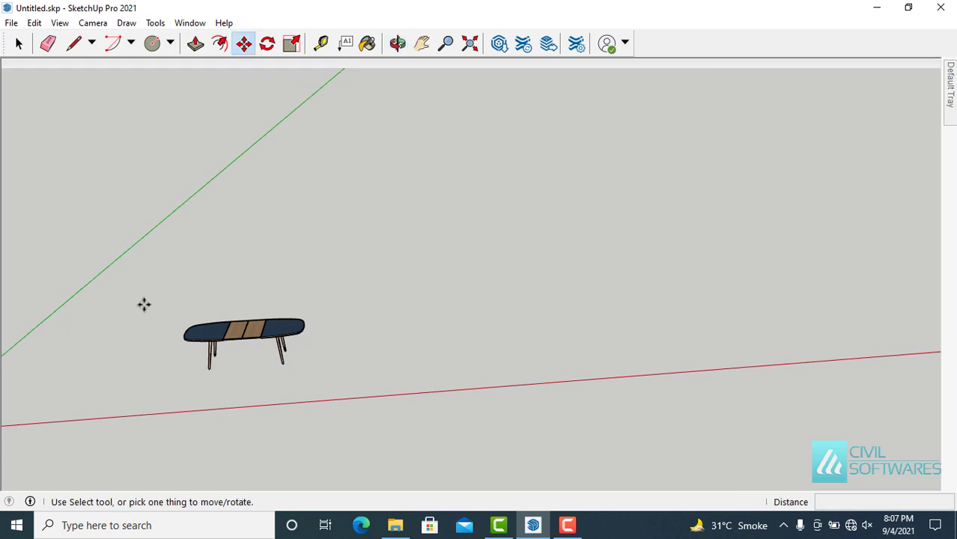
key("space")
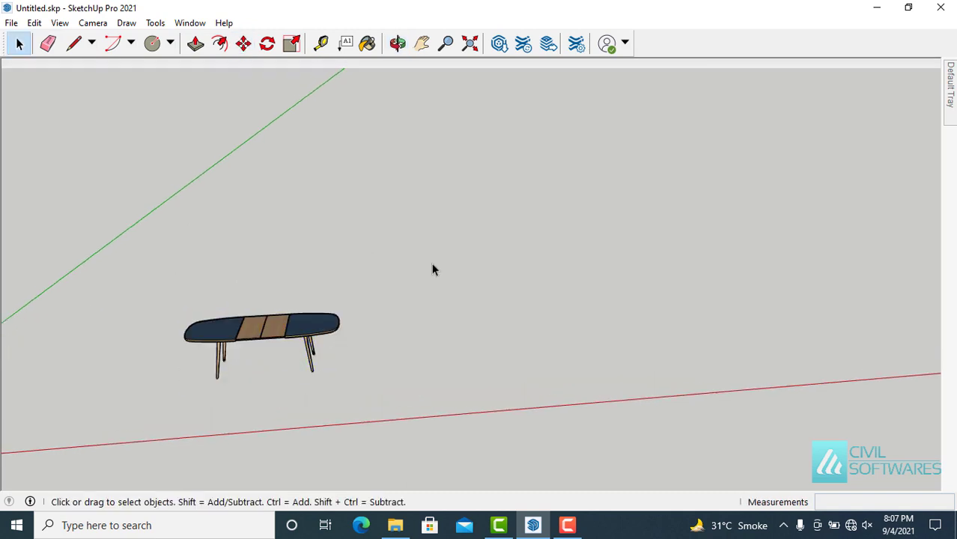
middle_click_drag(263, 372, 218, 351)
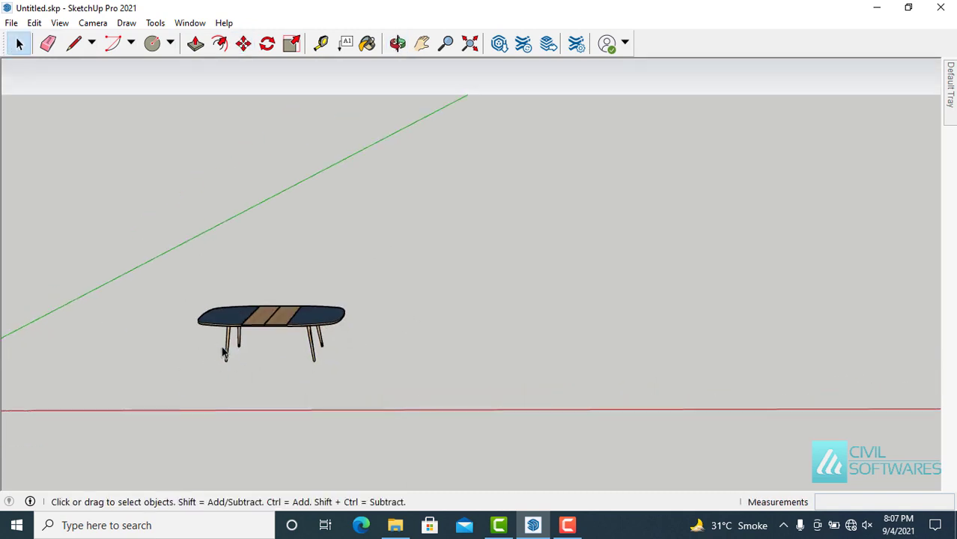
scroll(227, 314, "up", 1)
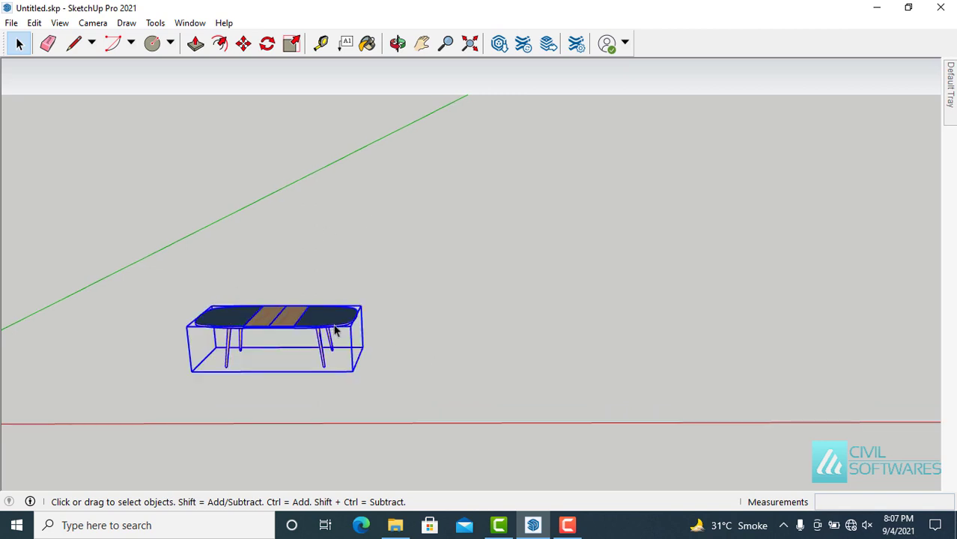
Step: Copy the table far along the green axis and divide the gap evenly with 3/
left_click(243, 45)
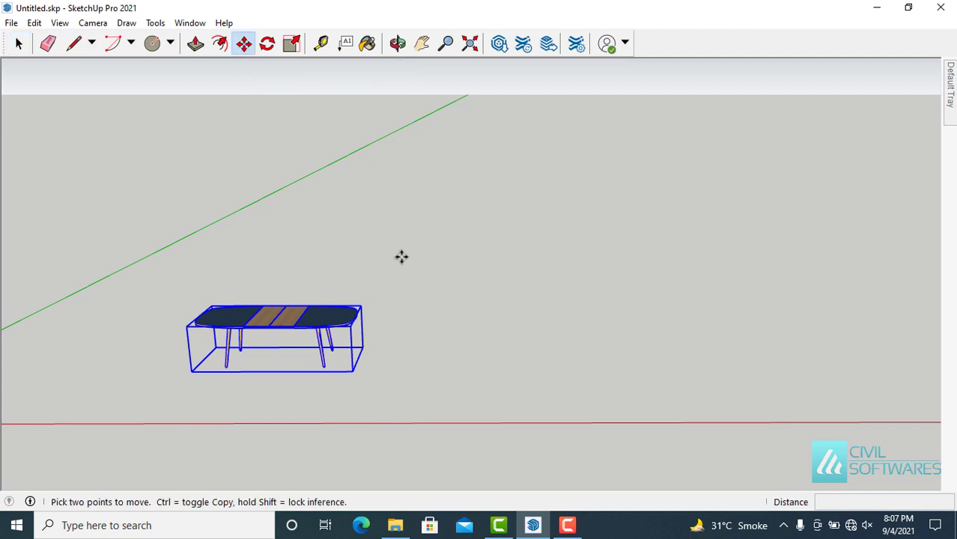
left_click(363, 347)
key("ctrl")
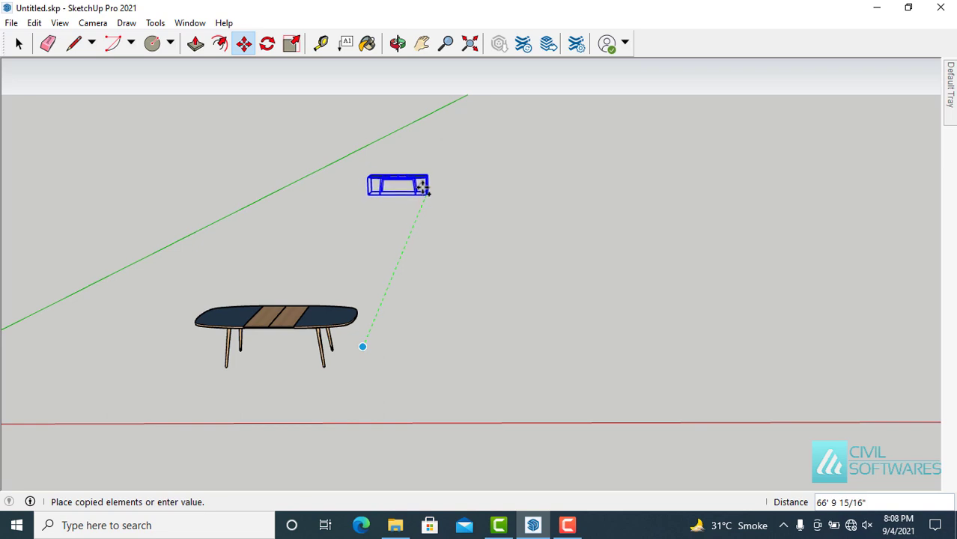
left_click(424, 182)
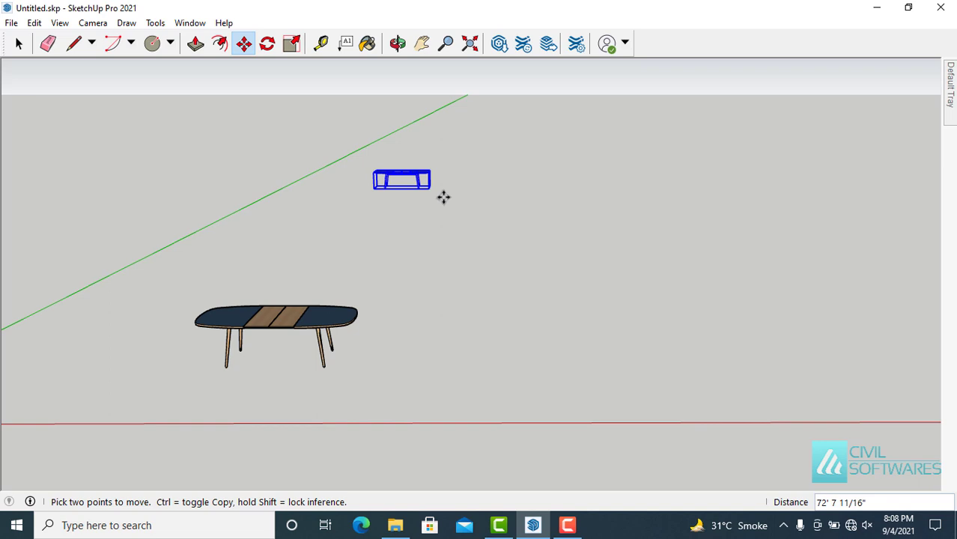
type("3")
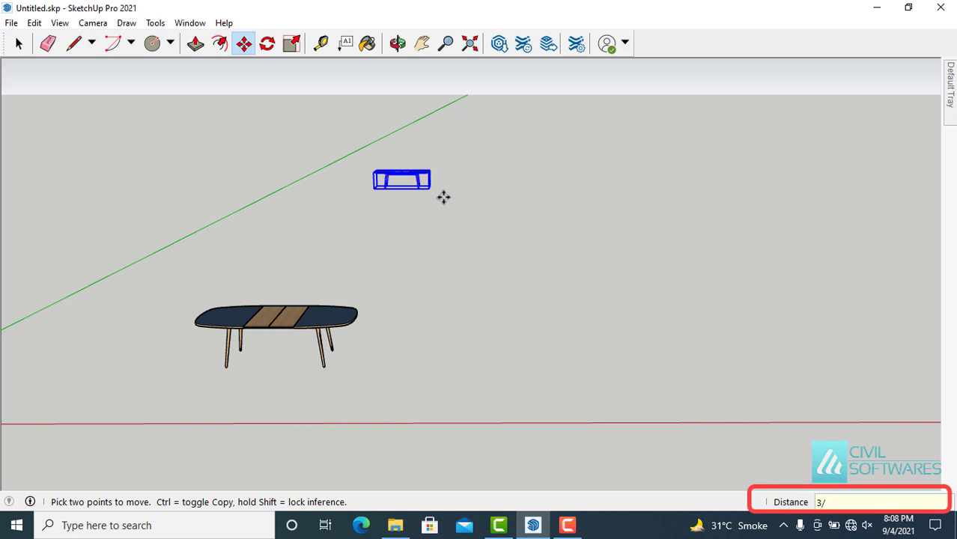
type("/")
key("Return")
middle_click_drag(485, 240, 393, 243)
key("m")
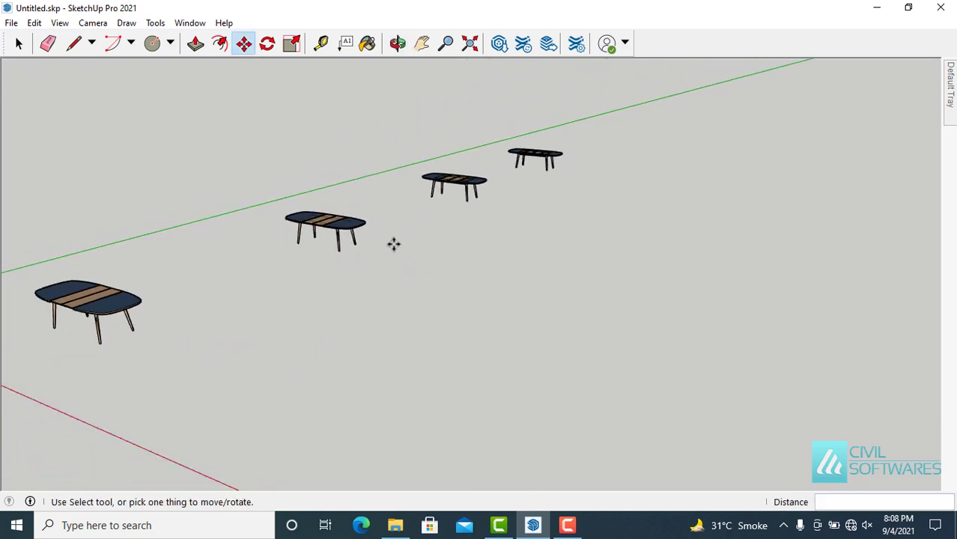